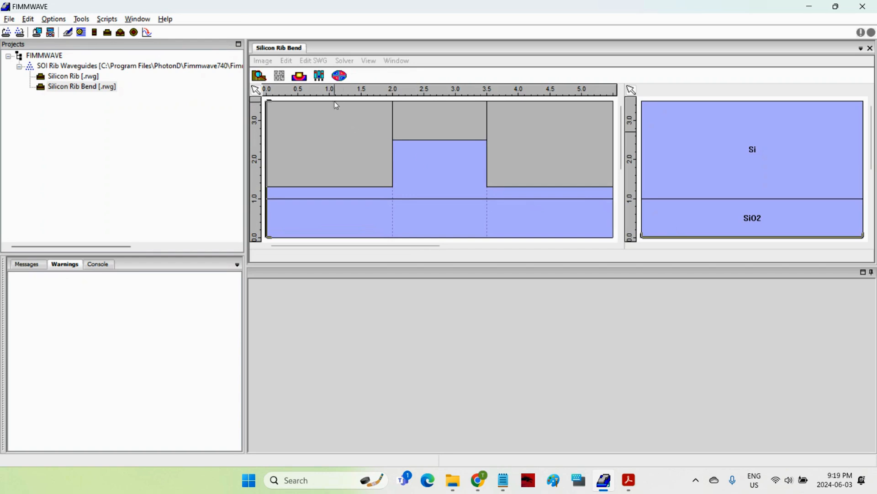
# Step: Review the MOLAB solver options of the Silicon Rib Bend waveguide and close them without changes
pyautogui.click(320, 76)
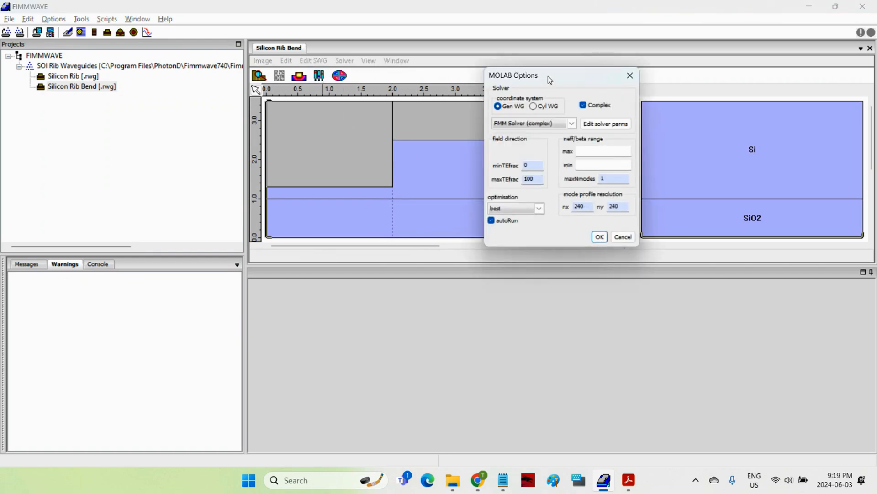
pyautogui.moveTo(547, 76); pyautogui.dragTo(383, 120)
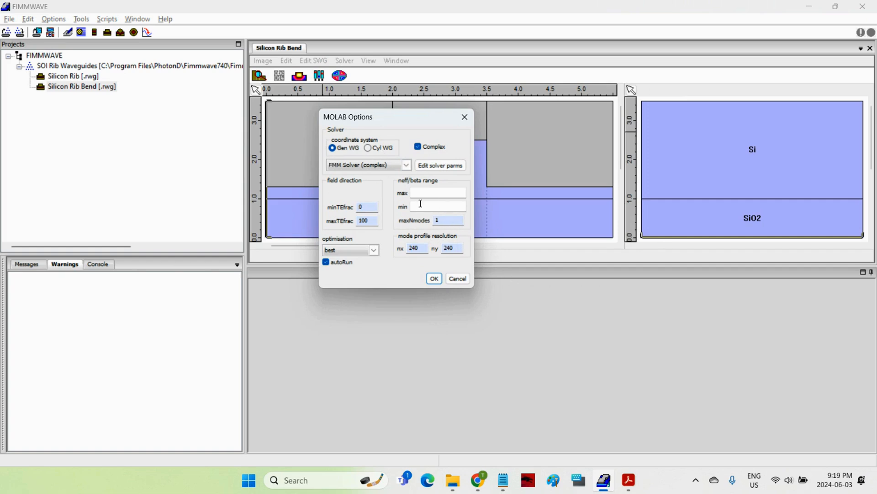
pyautogui.click(460, 280)
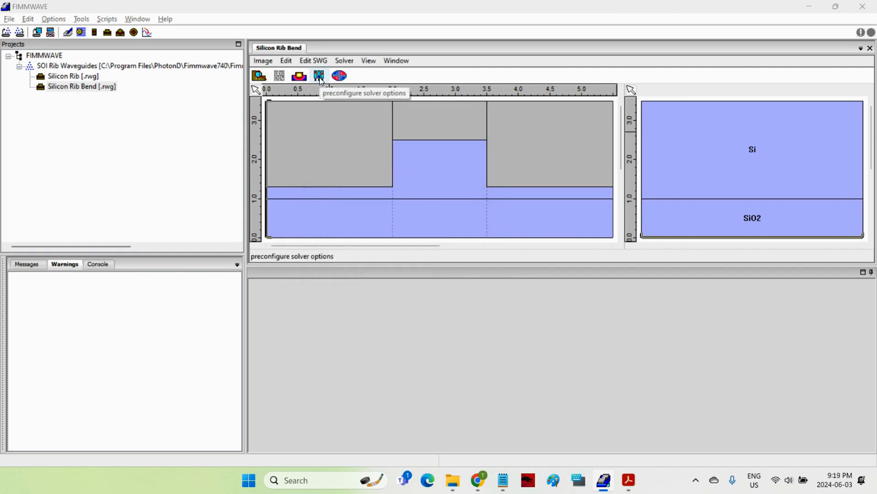
# Step: Calculate the Silicon Rib Bend's modes with a new mode list build in the Mode Finder and save the mode list
pyautogui.click(339, 76)
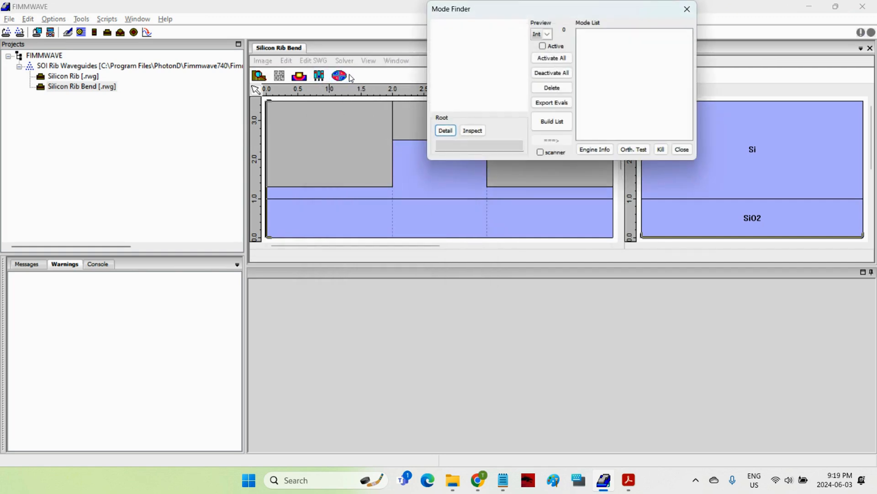
pyautogui.click(553, 123)
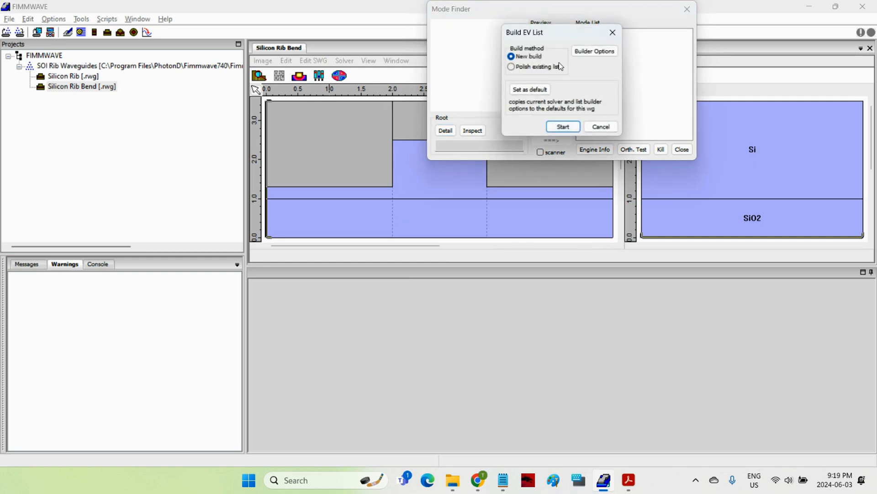
pyautogui.click(574, 129)
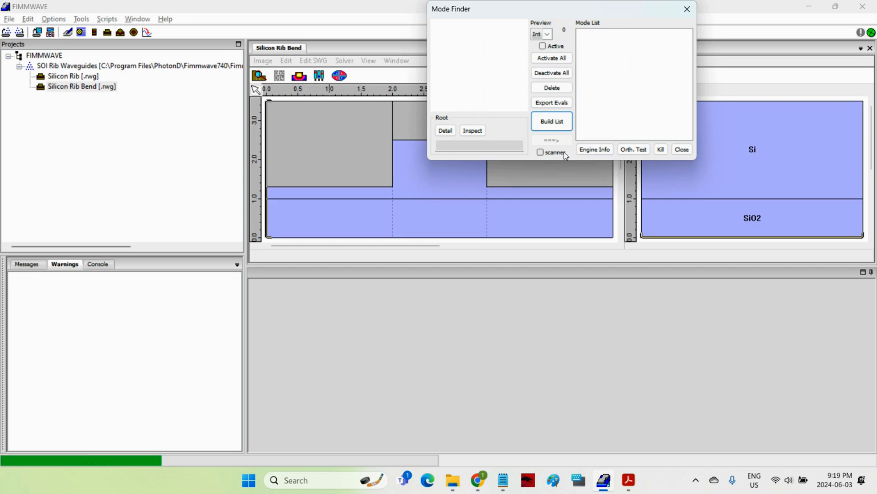
pyautogui.moveTo(564, 11); pyautogui.dragTo(415, 137)
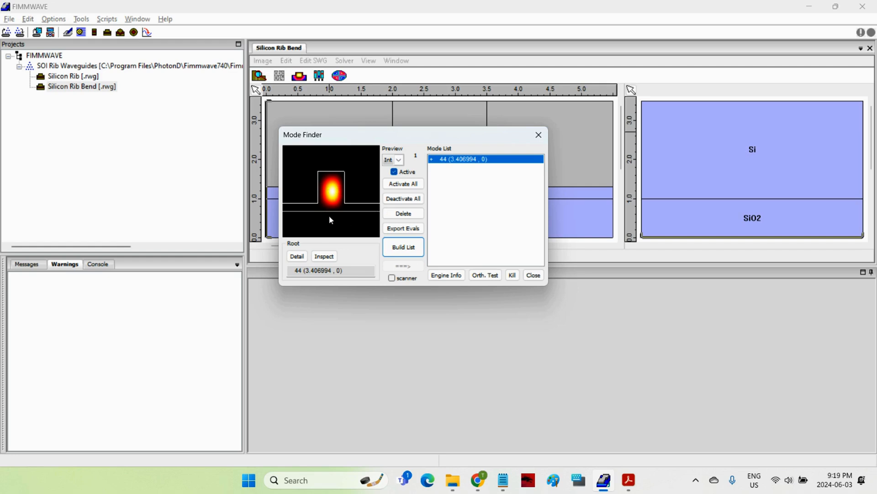
pyautogui.click(539, 277)
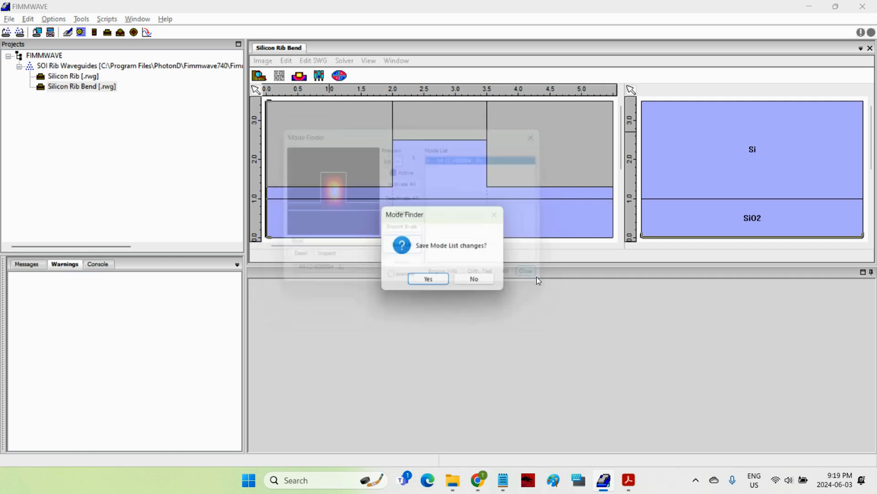
pyautogui.click(428, 283)
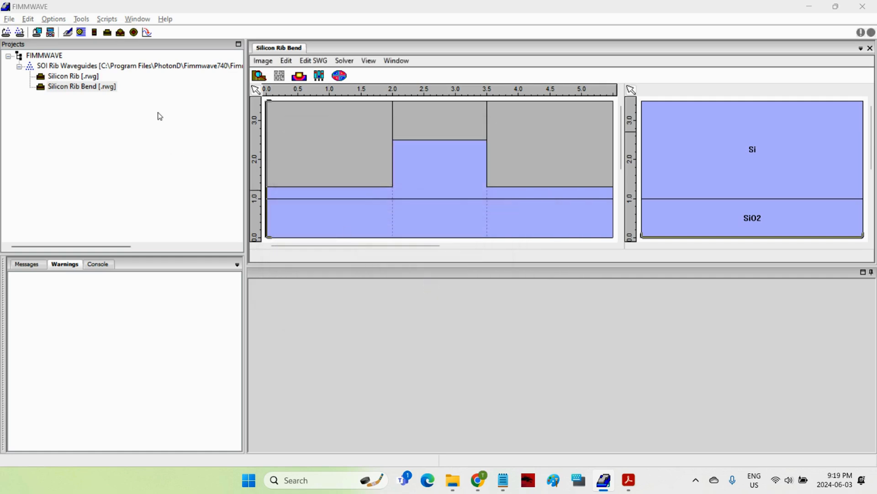
# Step: Add a variables node named Variables to the SOI Rib Waveguides project and open it
pyautogui.click(125, 67)
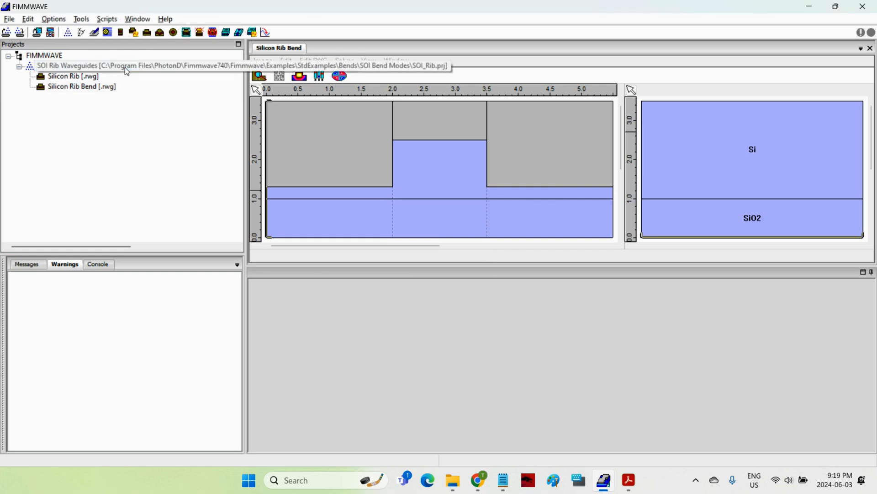
pyautogui.click(83, 32)
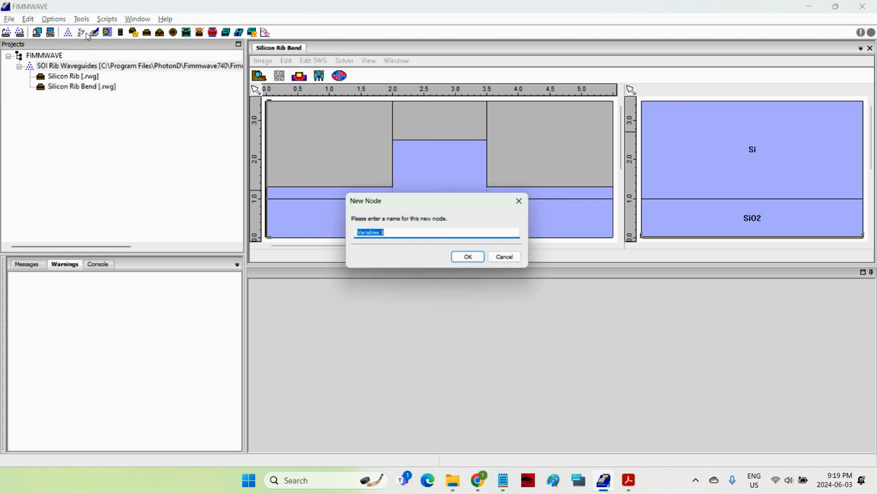
pyautogui.click(409, 235)
pyautogui.press('BackSpace')
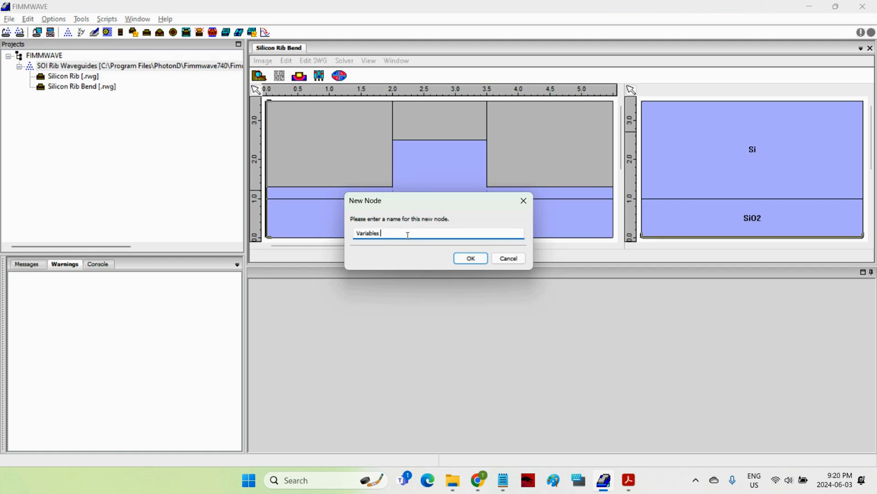
pyautogui.click(456, 257)
pyautogui.doubleClick(67, 99)
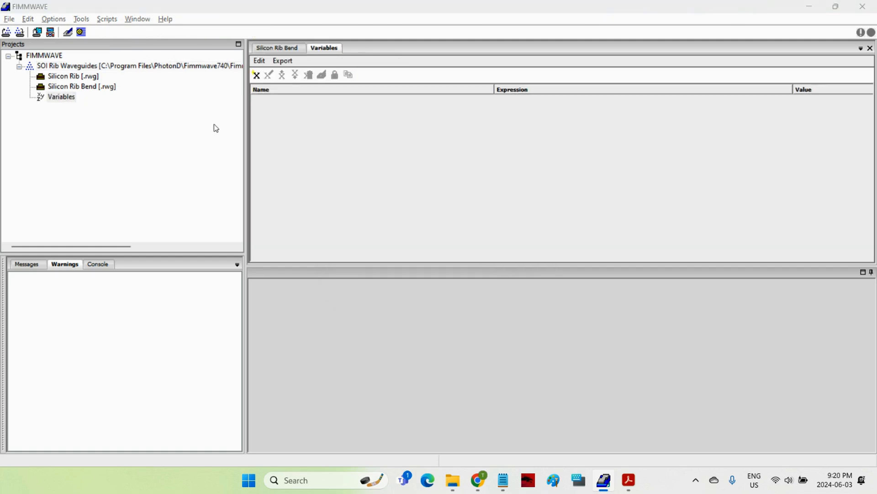
# Step: Create a variable named radius and set its expression to 100
pyautogui.click(256, 75)
pyautogui.write('radius')
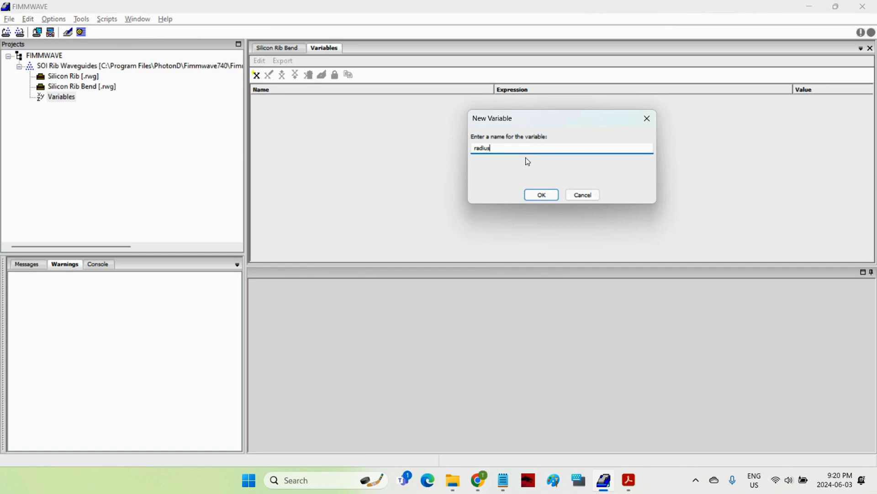
pyautogui.click(547, 196)
pyautogui.doubleClick(527, 99)
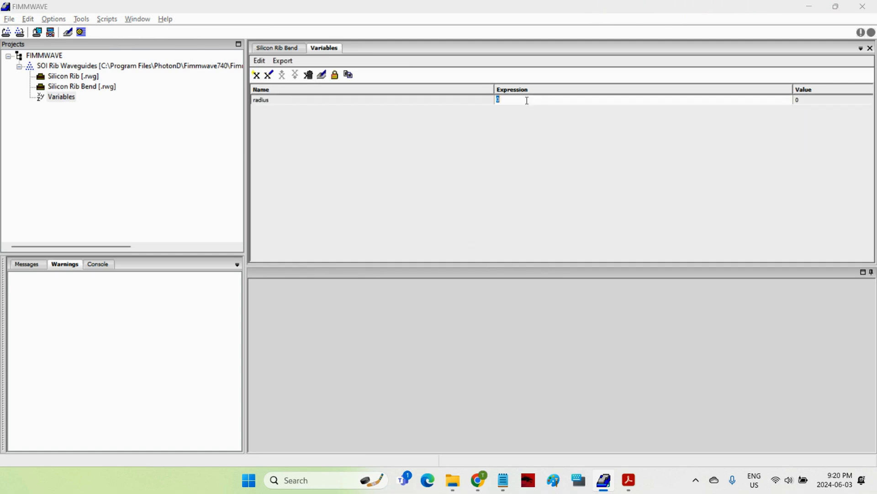
pyautogui.write('100')
pyautogui.click(515, 137)
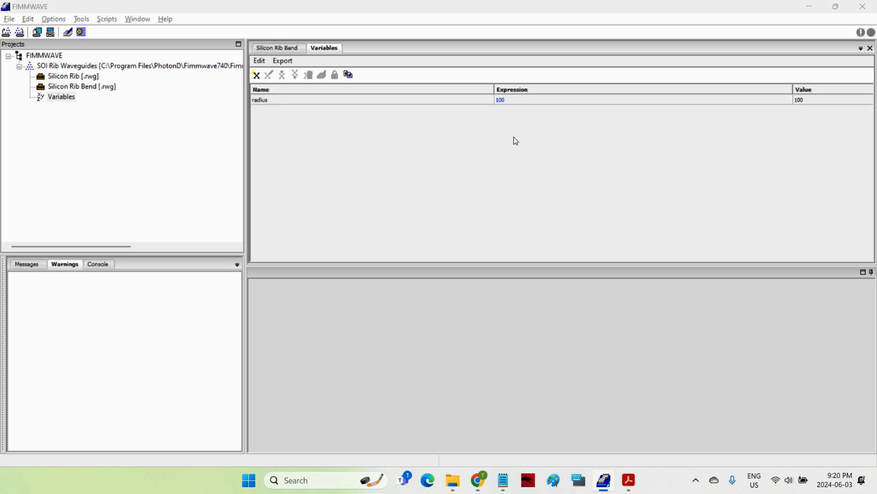
# Step: Set the horizontal curvature hCurv in the Silicon Rib Bend's FMM solver parameters to 1/radius and accept the solver options
pyautogui.click(274, 49)
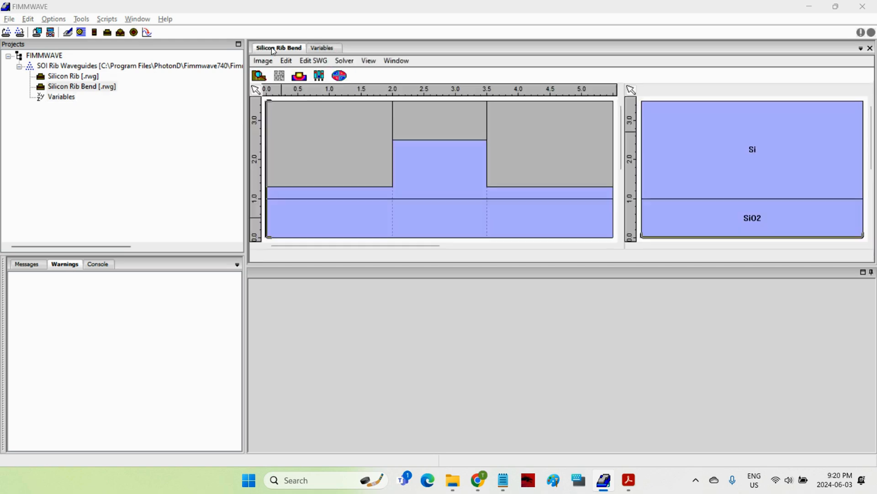
pyautogui.click(319, 76)
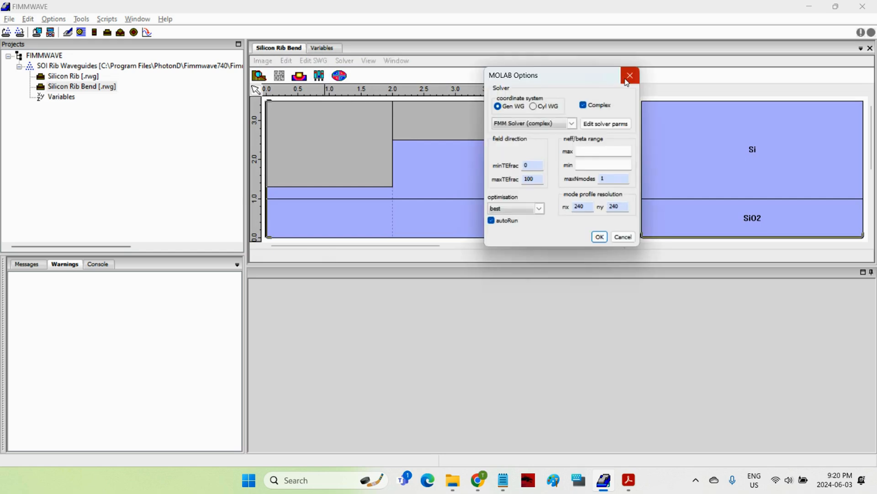
pyautogui.click(604, 124)
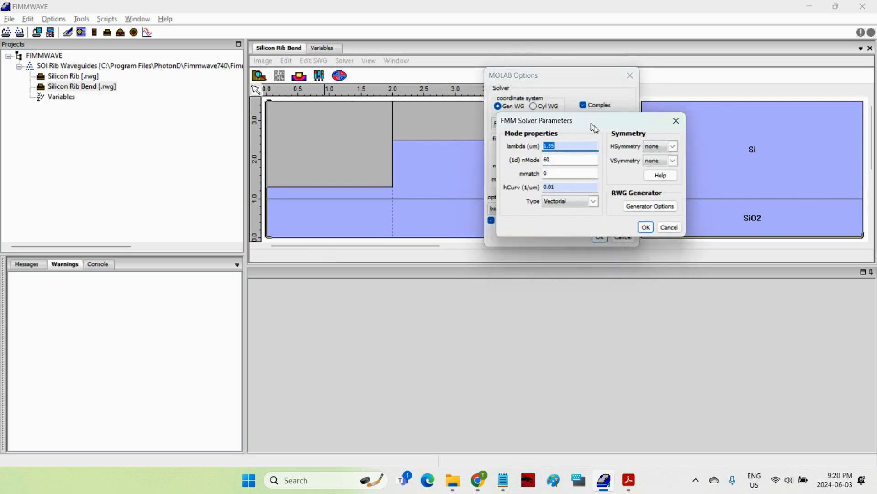
pyautogui.moveTo(594, 128); pyautogui.dragTo(629, 151)
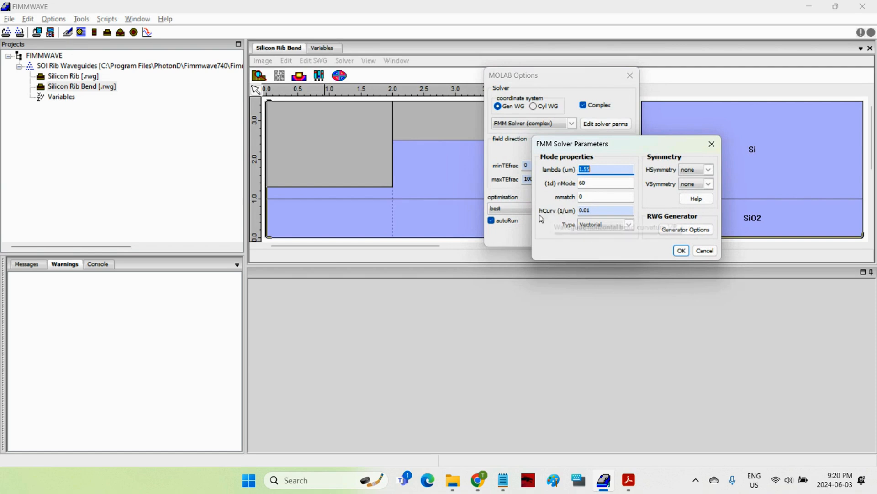
pyautogui.click(583, 212)
pyautogui.write('1/radius')
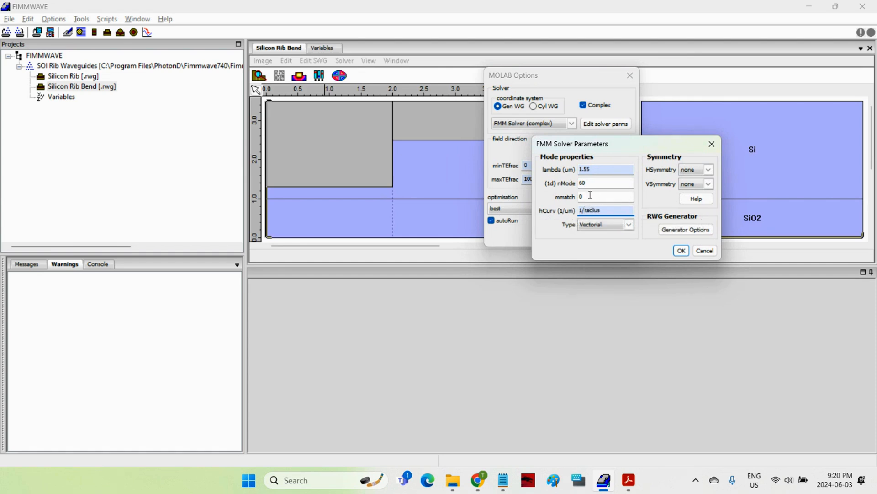
pyautogui.click(681, 251)
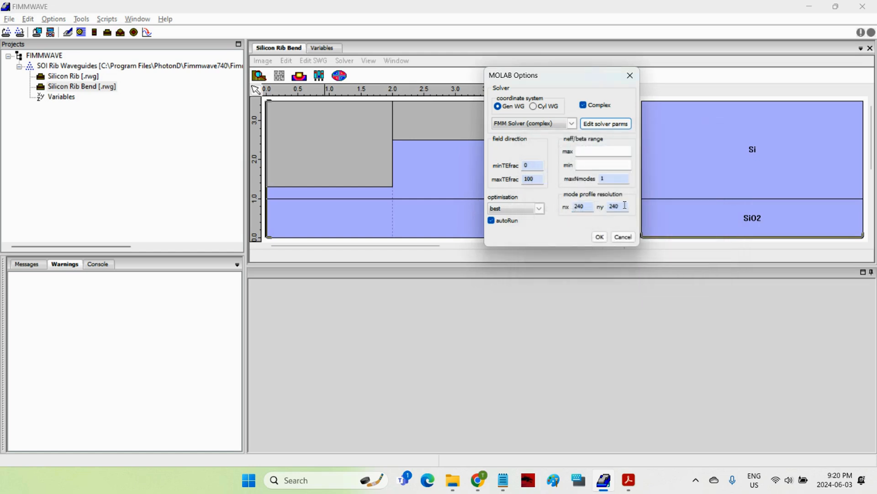
pyautogui.click(600, 239)
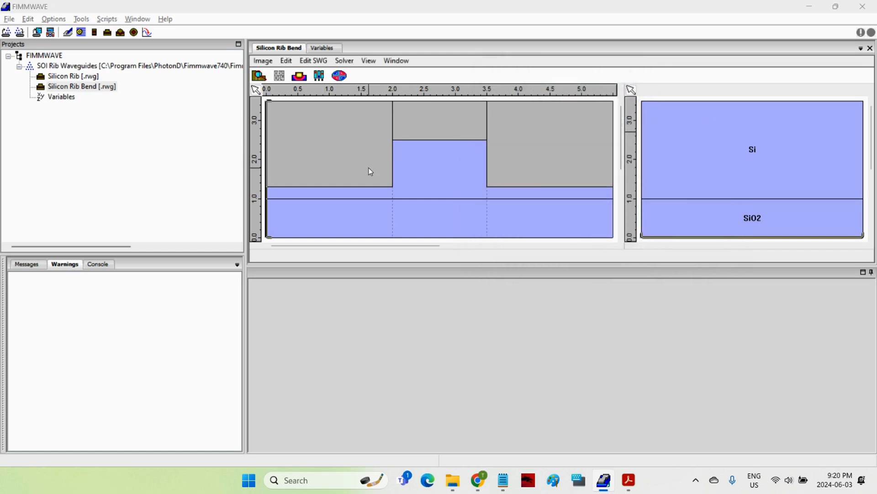
# Step: Rebuild the Silicon Rib Bend's mode list with the radius-based curvature and save the mode list changes
pyautogui.click(339, 75)
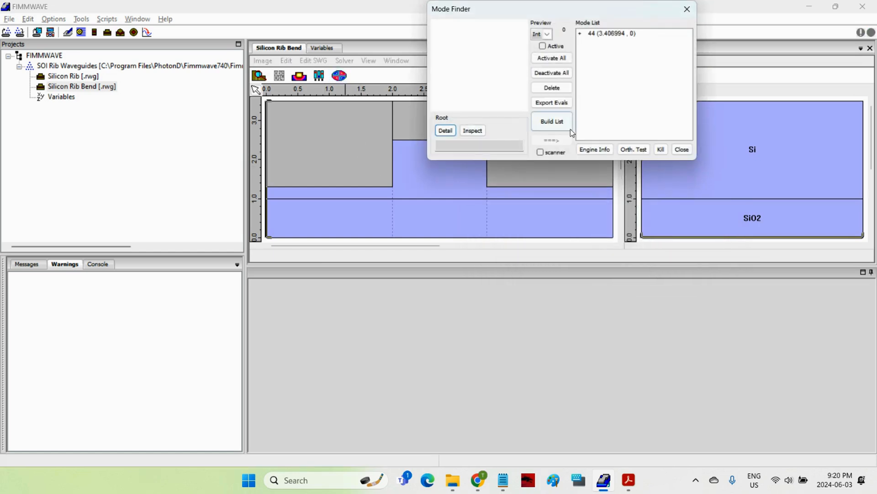
pyautogui.click(553, 123)
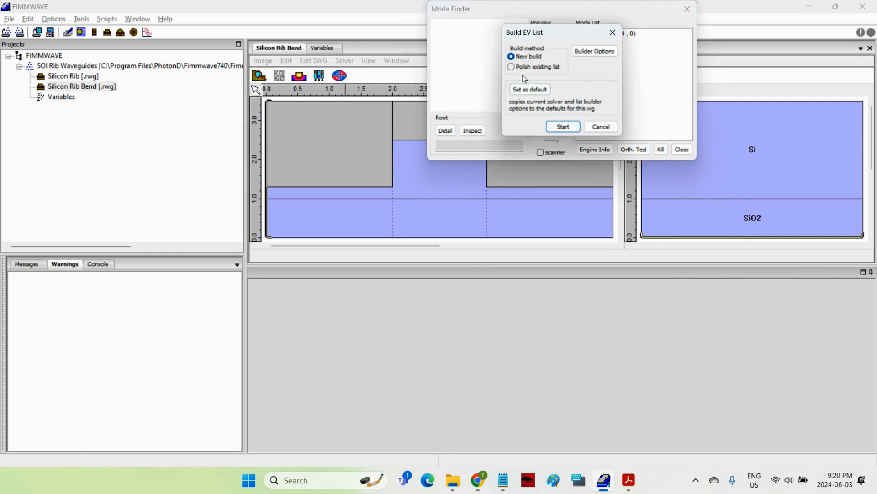
pyautogui.click(562, 125)
pyautogui.click(431, 280)
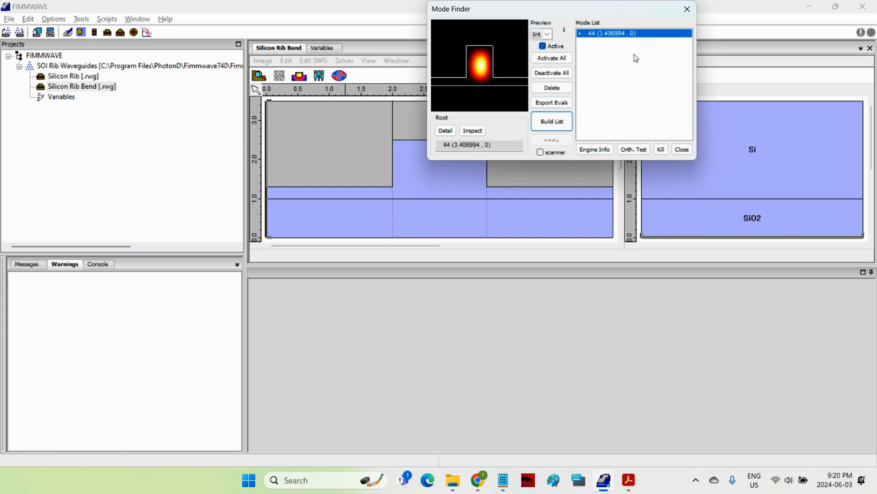
pyautogui.click(682, 150)
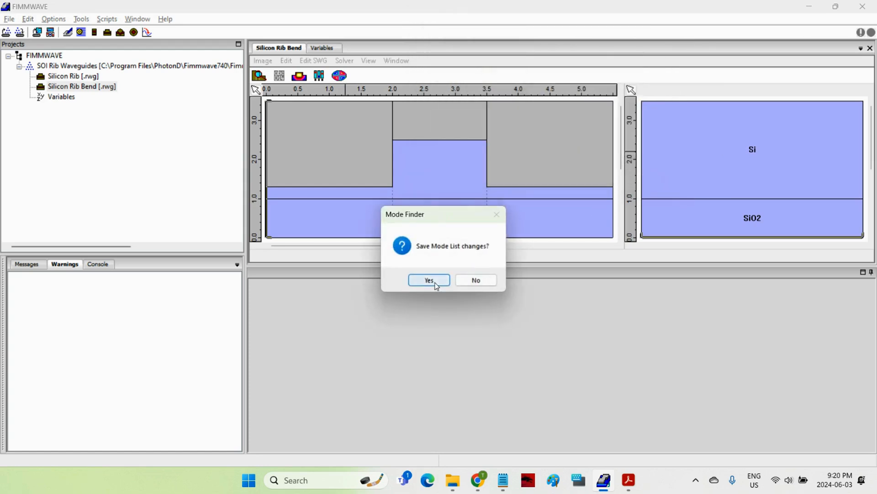
pyautogui.click(434, 280)
# Step: Set the expression of the radius variable to 25
pyautogui.click(326, 47)
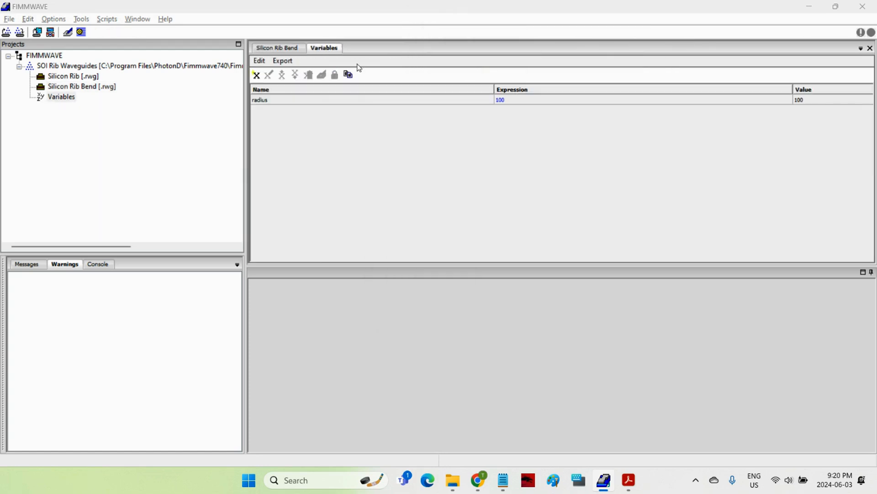
pyautogui.doubleClick(541, 101)
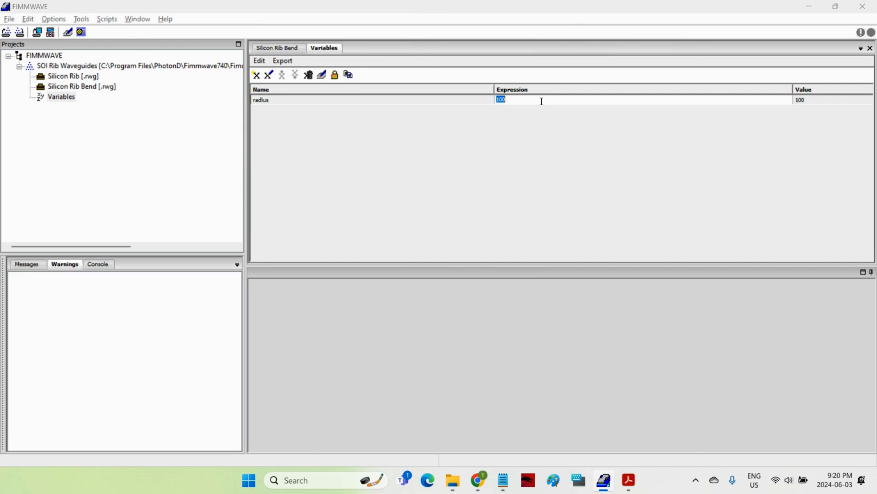
pyautogui.write('25')
pyautogui.press('Return')
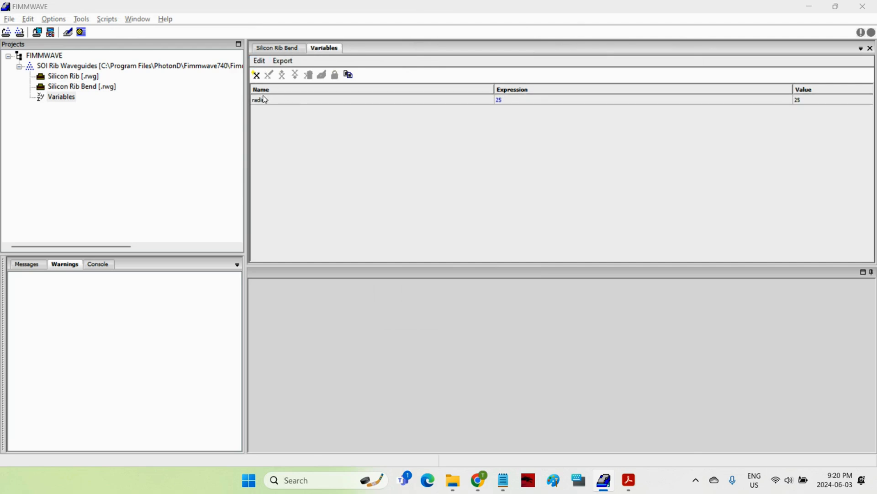
# Step: Set the Silicon Rib Bend's right-hand side boundary condition (rhs BC) to Transparent and accept the waveguide changes
pyautogui.click(269, 49)
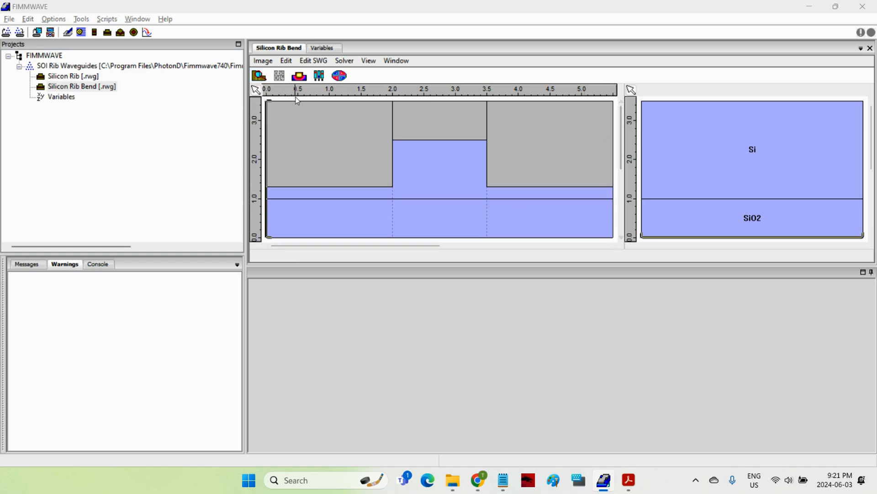
pyautogui.click(259, 77)
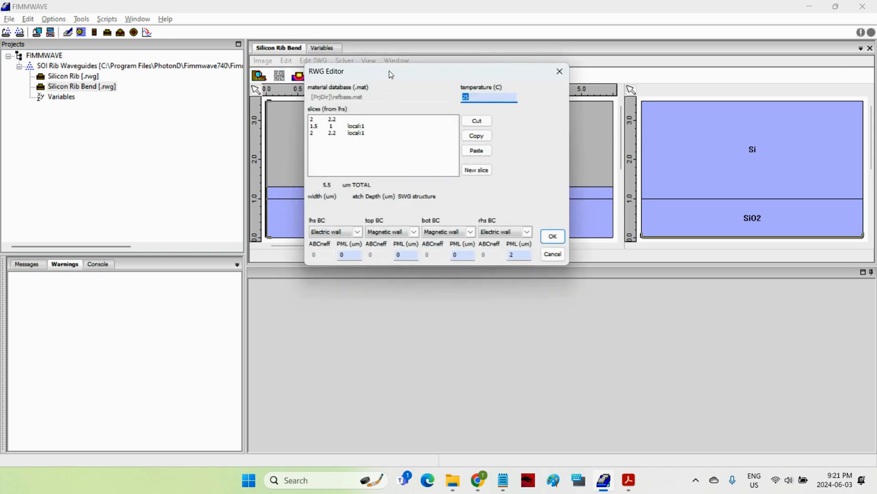
pyautogui.moveTo(390, 74); pyautogui.dragTo(393, 108)
pyautogui.click(521, 288)
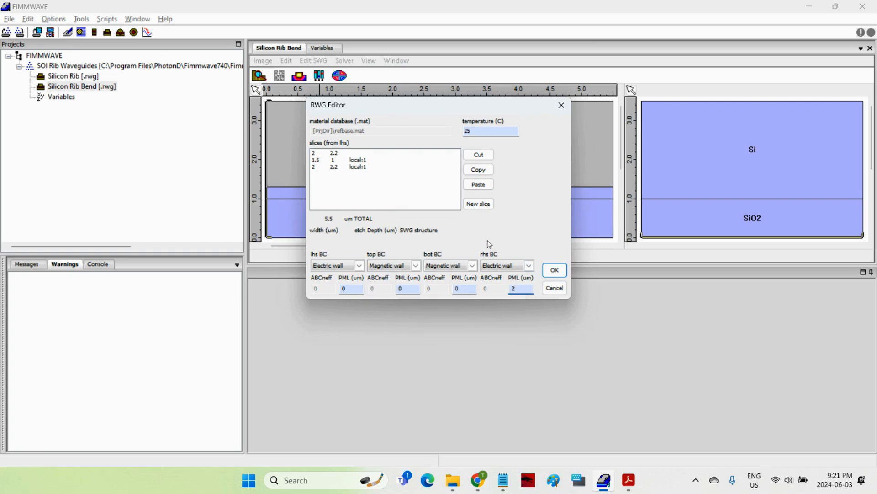
pyautogui.click(499, 266)
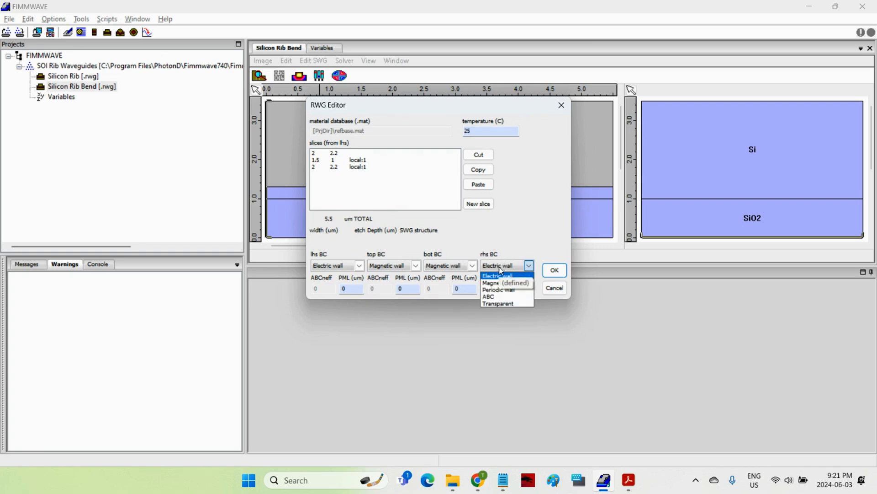
pyautogui.click(493, 304)
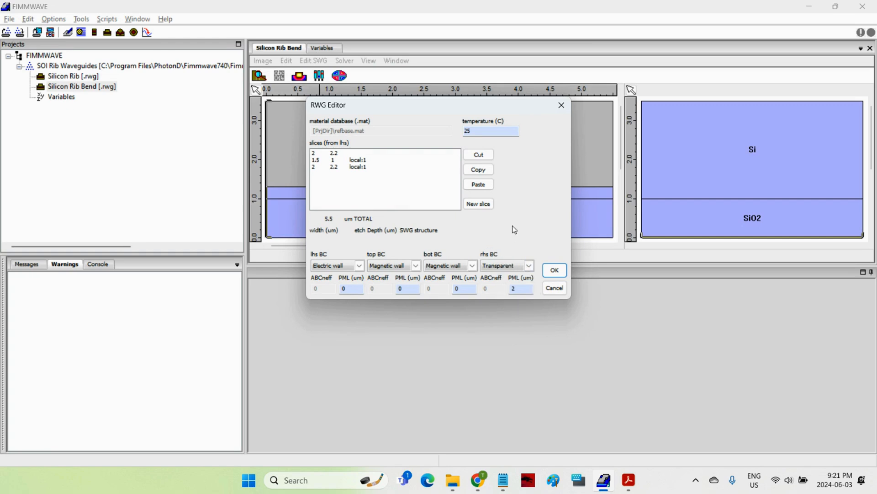
pyautogui.click(555, 270)
# Step: Rebuild the Silicon Rib Bend's mode list by polishing the existing list, and save the mode list changes
pyautogui.click(342, 82)
pyautogui.moveTo(581, 12); pyautogui.dragTo(450, 124)
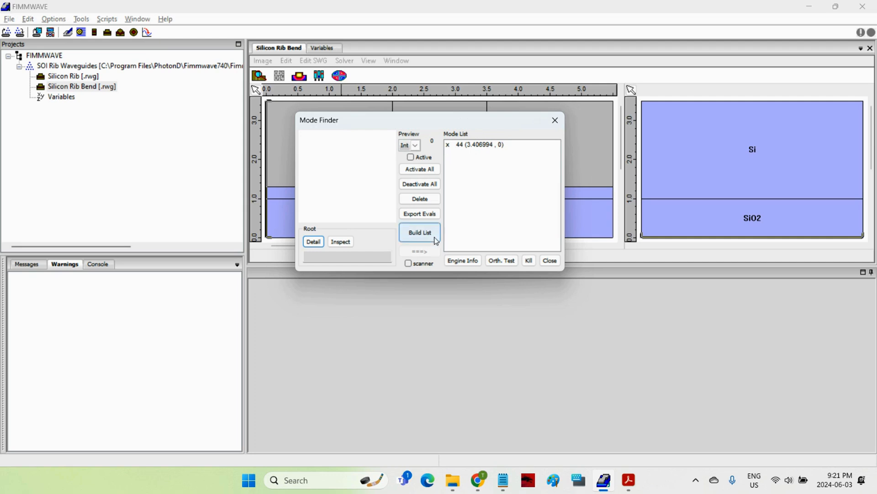
pyautogui.click(410, 234)
pyautogui.moveTo(426, 145); pyautogui.dragTo(547, 169)
pyautogui.click(510, 205)
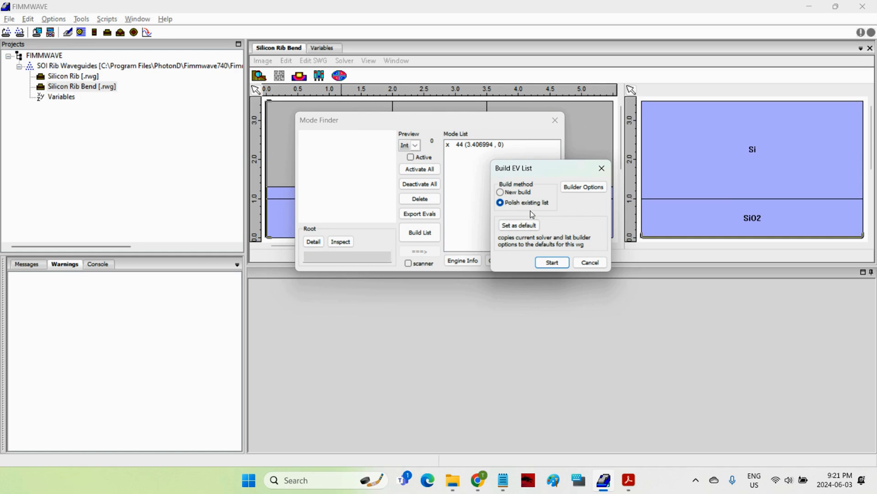
pyautogui.click(552, 262)
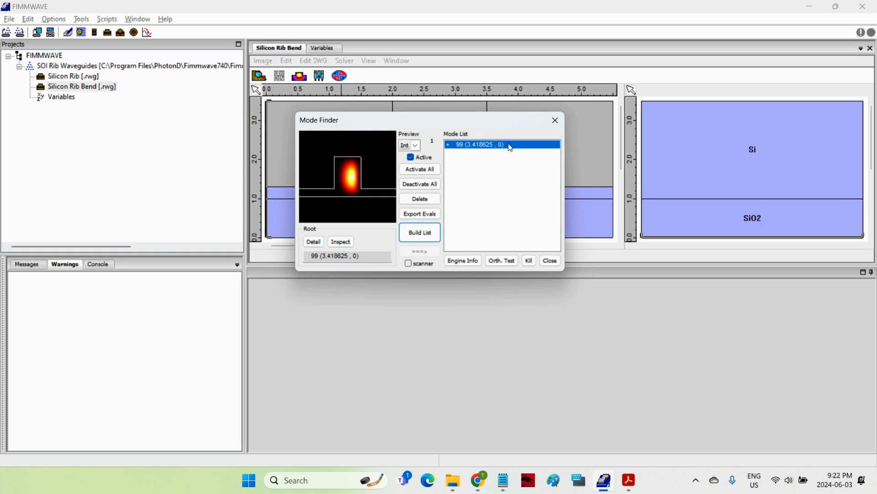
pyautogui.click(550, 261)
pyautogui.click(441, 286)
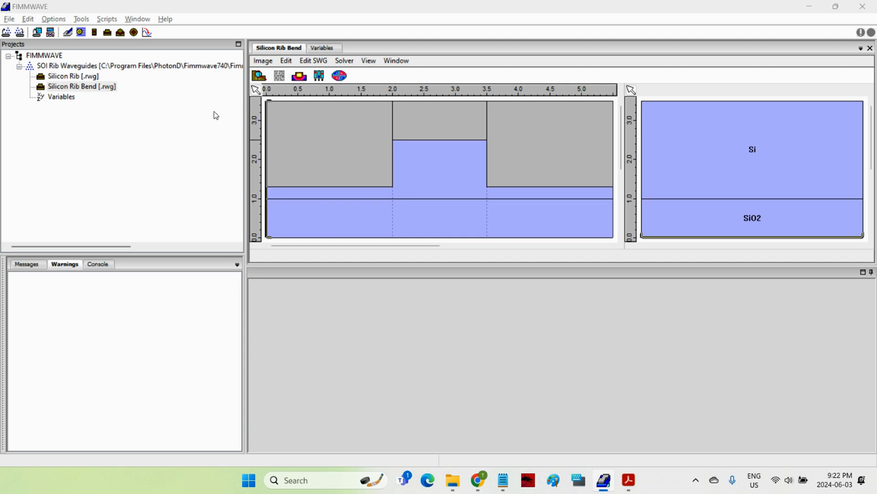
# Step: Add a waveguide scanner node named WG Scanner to the SOI Rib Waveguides project
pyautogui.click(133, 69)
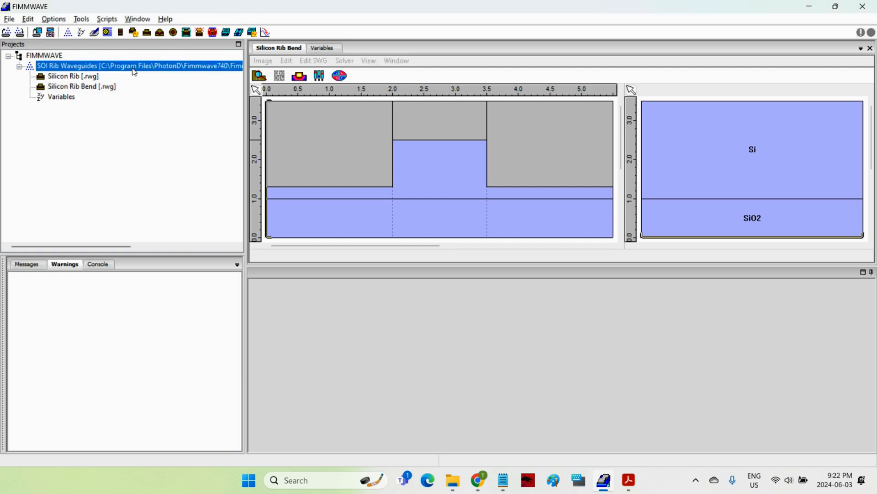
pyautogui.click(138, 36)
pyautogui.click(404, 232)
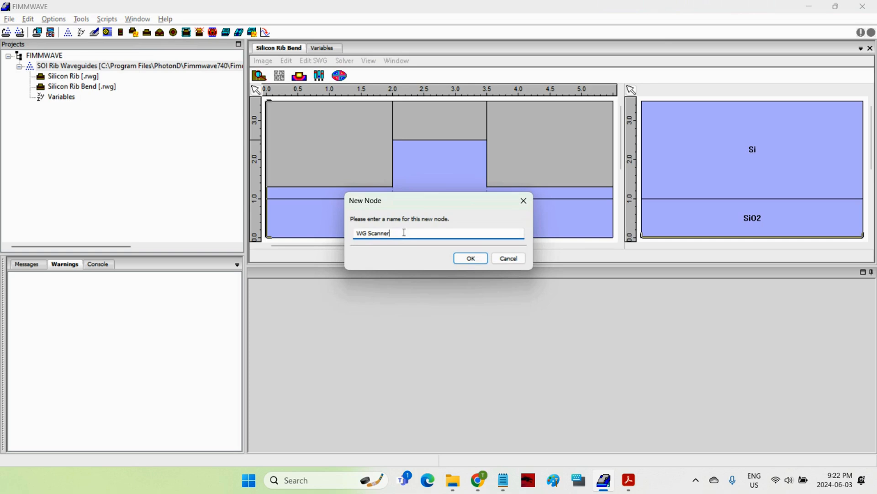
pyautogui.press('Return')
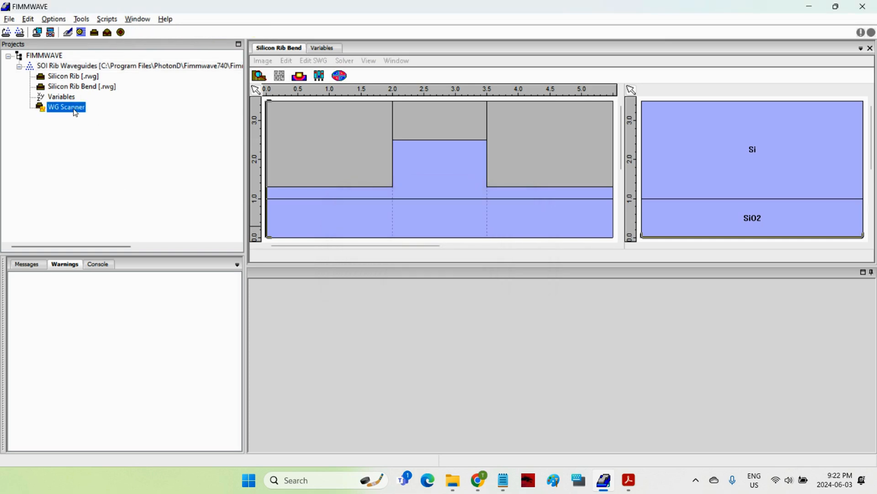
# Step: Open the WG Scanner and choose Silicon Rib Bend as its start point waveguide
pyautogui.doubleClick(74, 109)
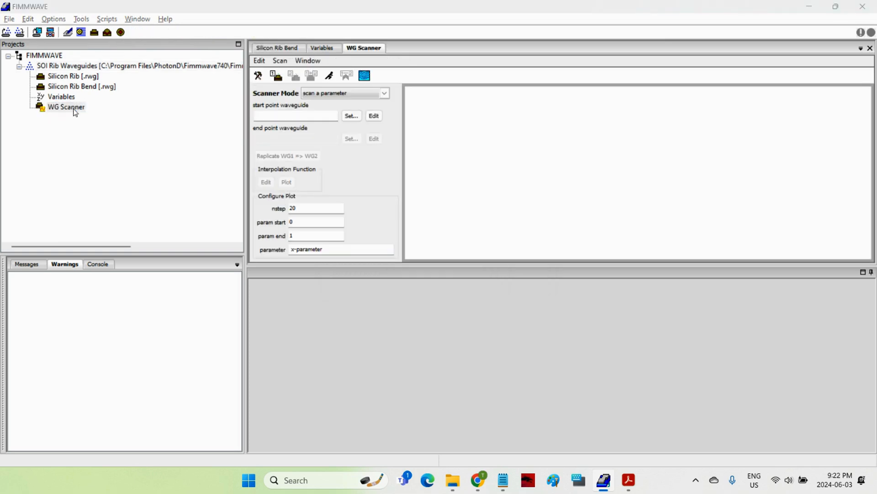
pyautogui.click(351, 117)
pyautogui.click(402, 190)
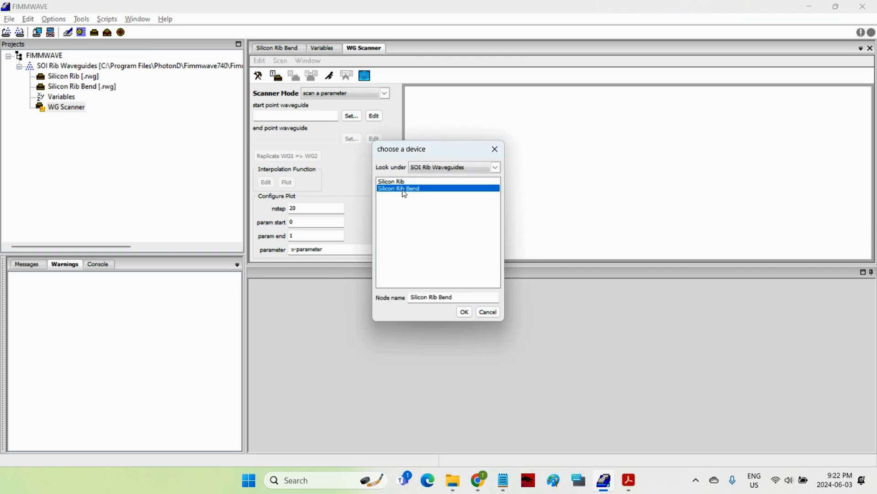
pyautogui.click(465, 313)
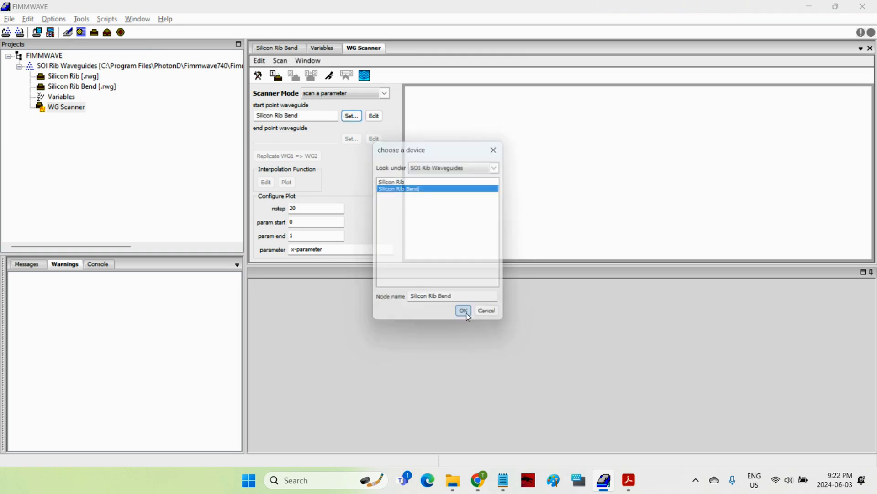
# Step: Configure the scan over the parameter radius from 25 to 10 with nstep set to 16
pyautogui.click(342, 249)
pyautogui.write('radius')
pyautogui.click(304, 222)
pyautogui.write('25')
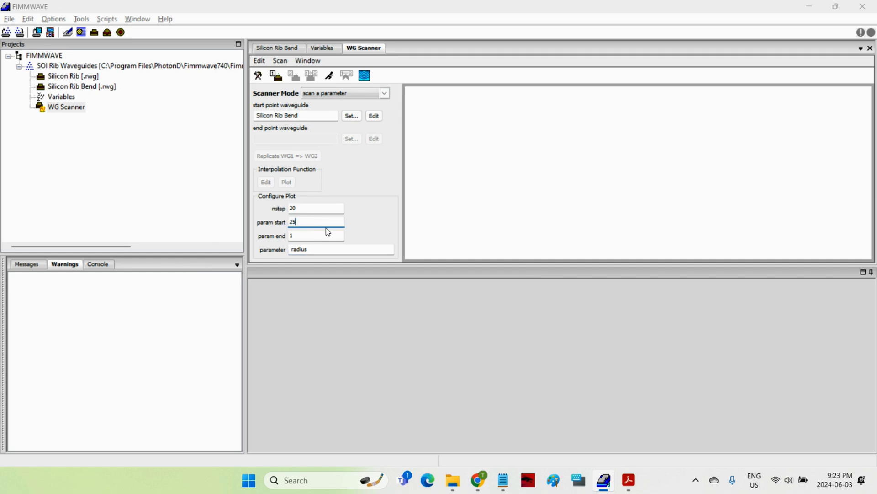
pyautogui.click(301, 234)
pyautogui.write('0')
pyautogui.doubleClick(301, 208)
pyautogui.write('16')
# Step: Run the scan with mode loss (imag ev) plotted for mode 1, and maximize the results plot
pyautogui.click(284, 64)
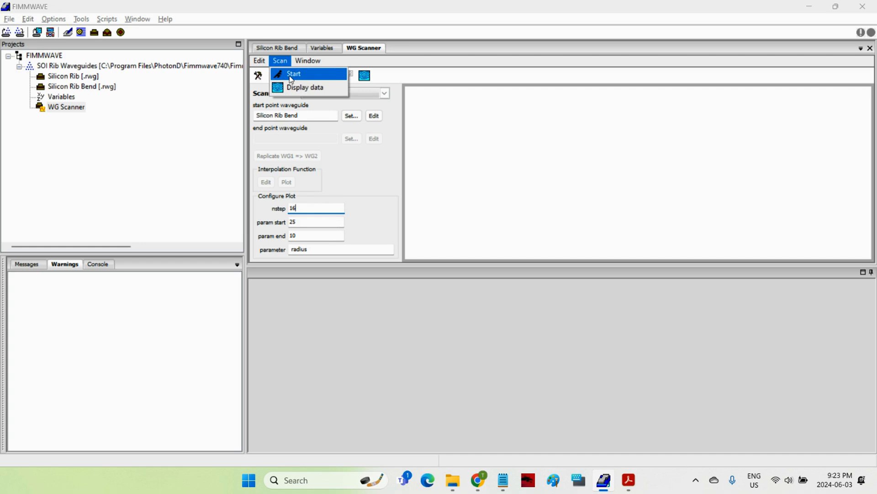
pyautogui.click(291, 74)
pyautogui.moveTo(526, 31); pyautogui.dragTo(358, 127)
pyautogui.click(332, 234)
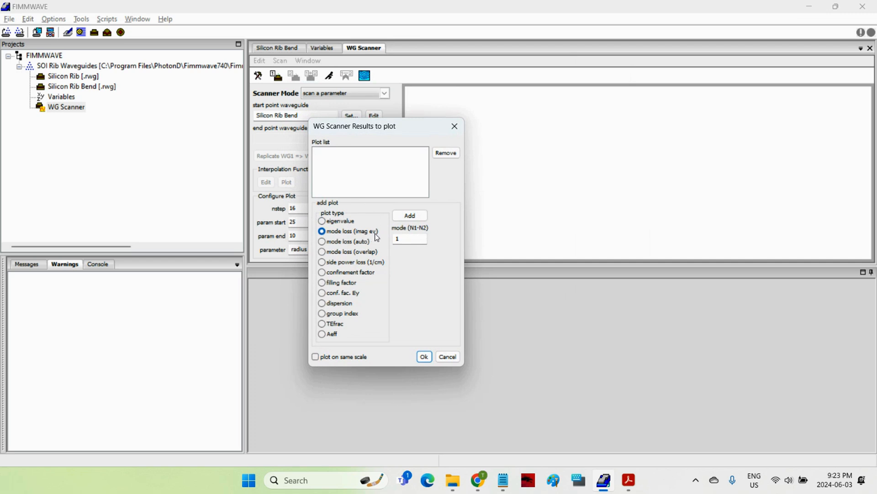
pyautogui.click(416, 217)
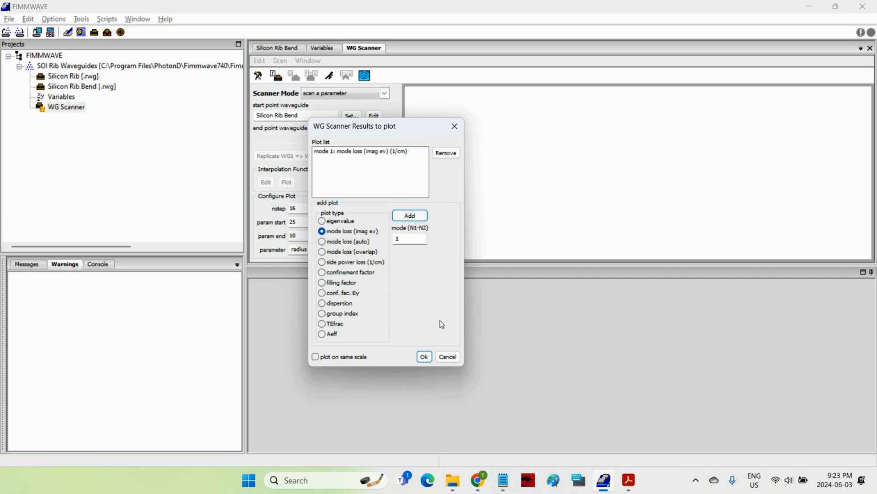
pyautogui.click(424, 357)
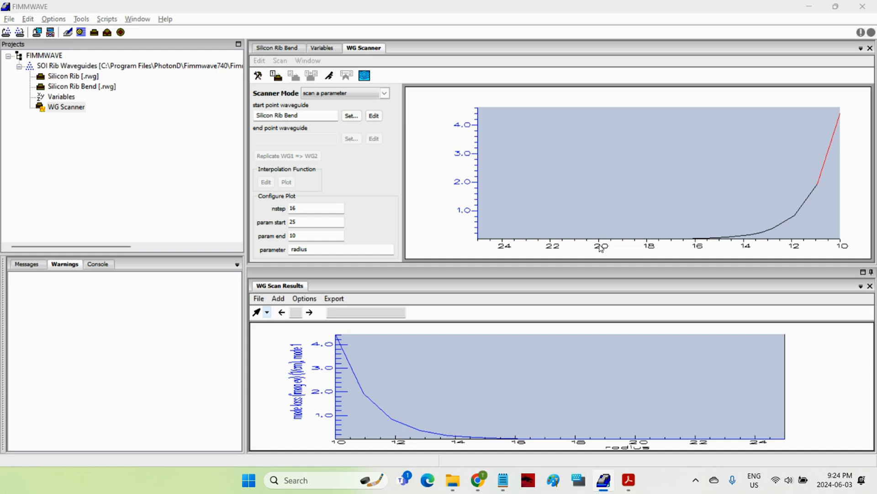
pyautogui.click(865, 273)
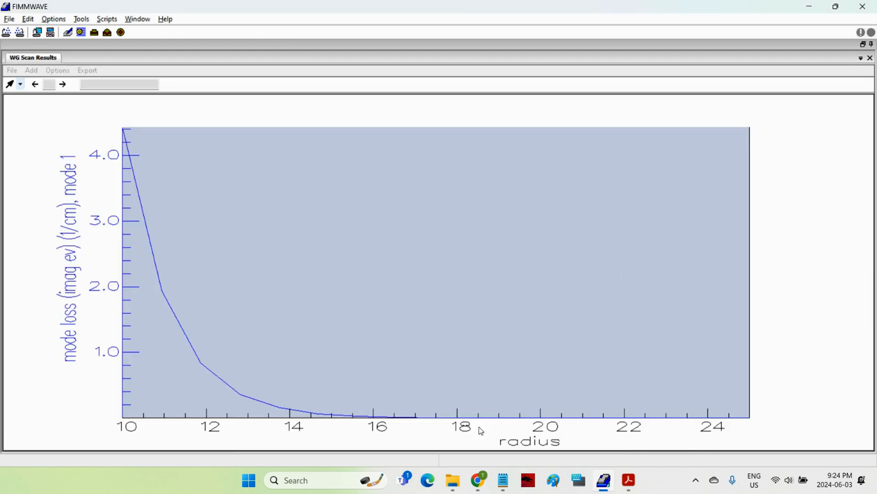